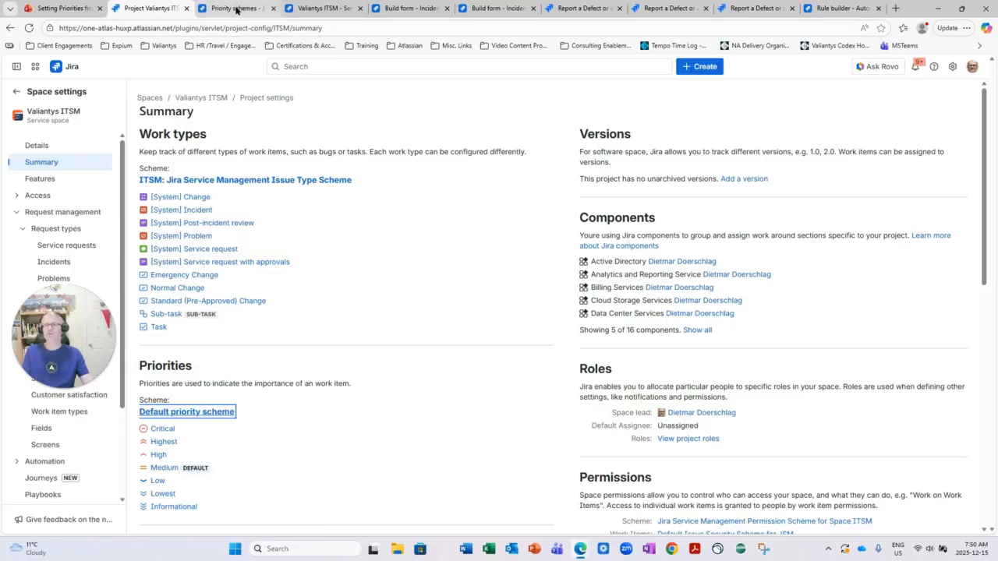
# Review the Default priority scheme's edit settings without changing them, and open the full list of Jira priorities
pyautogui.click(237, 10)
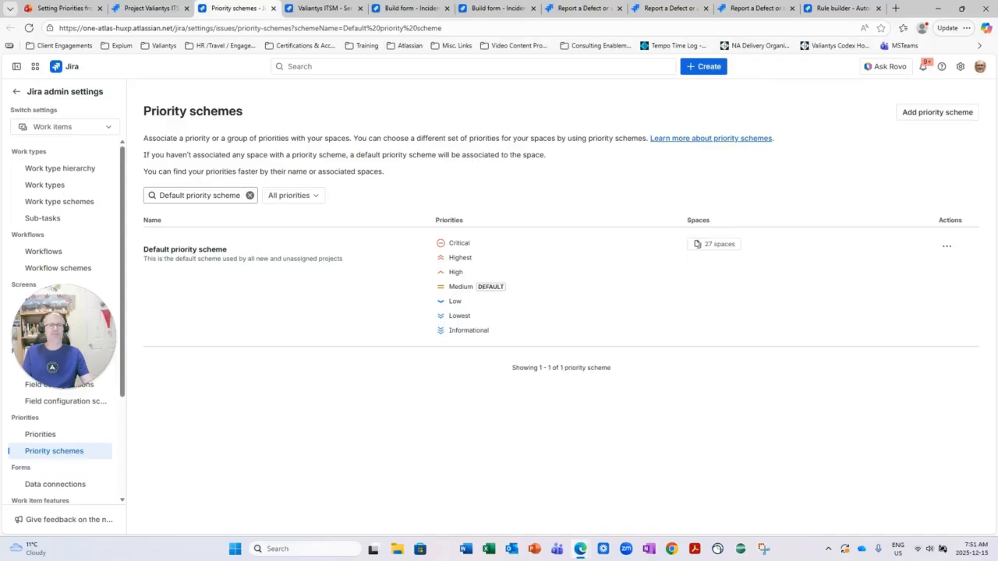
pyautogui.click(948, 246)
pyautogui.click(950, 274)
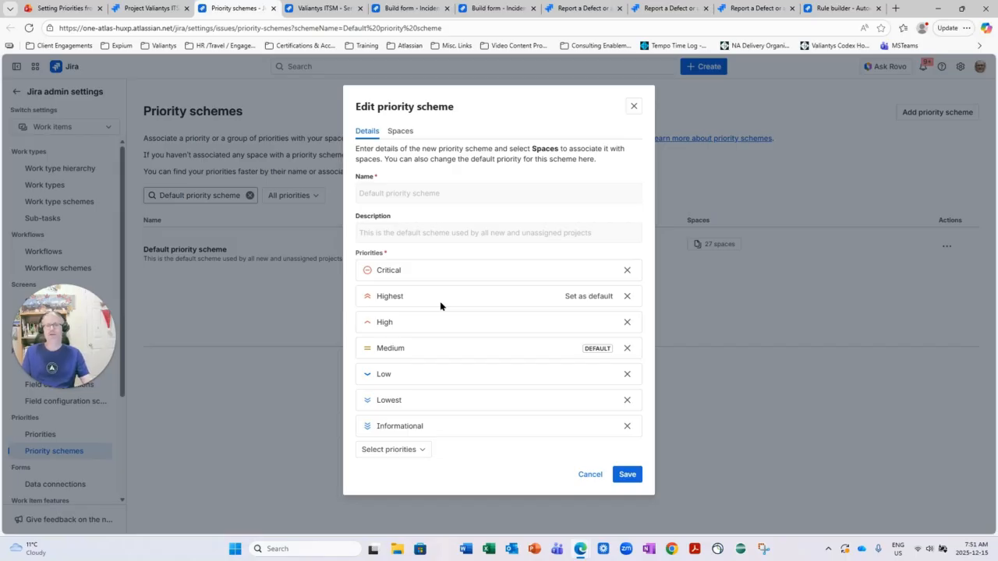
pyautogui.click(593, 477)
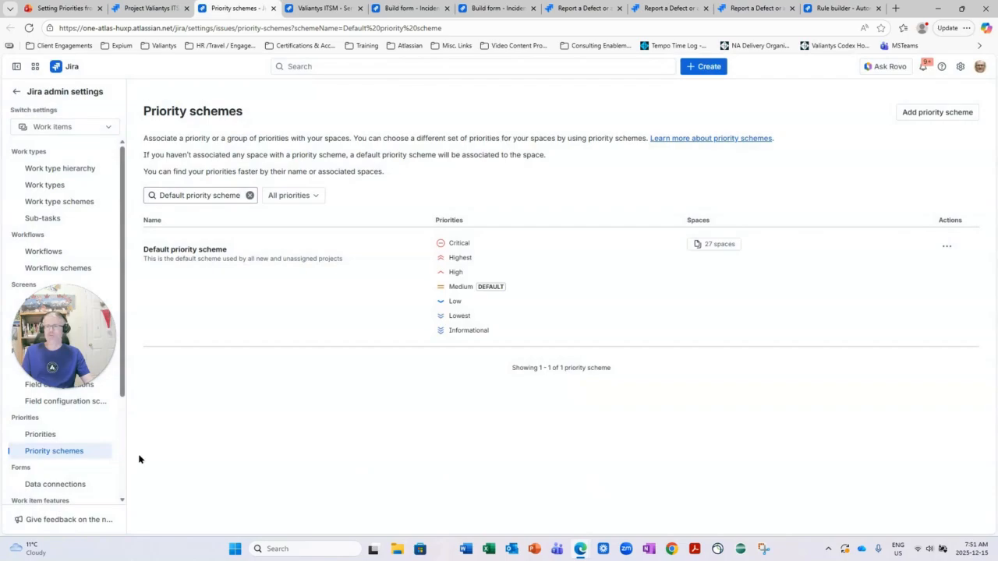
pyautogui.click(35, 437)
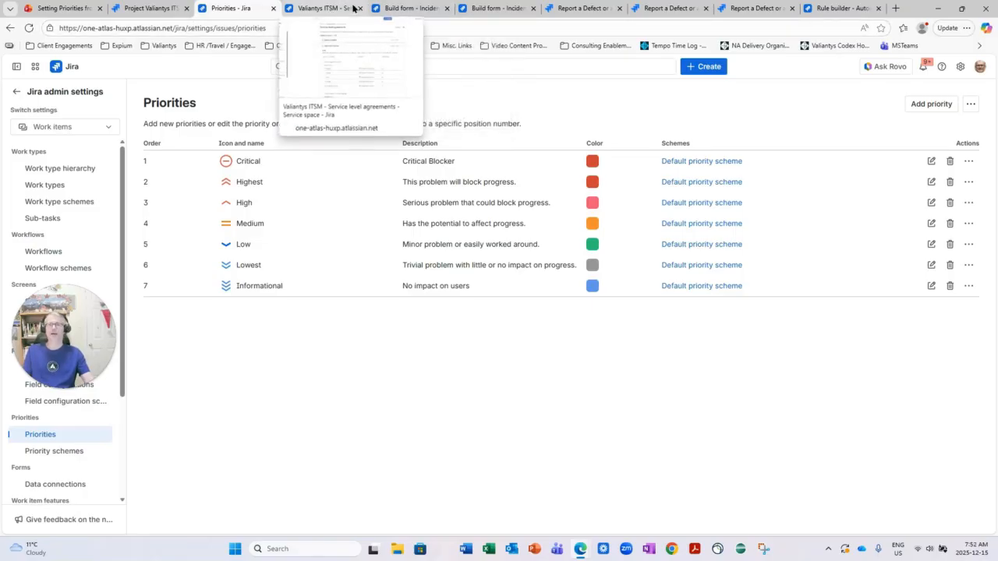
# Preview the Incident Intake (with Priority) form and show the options of its Priority field
pyautogui.click(405, 9)
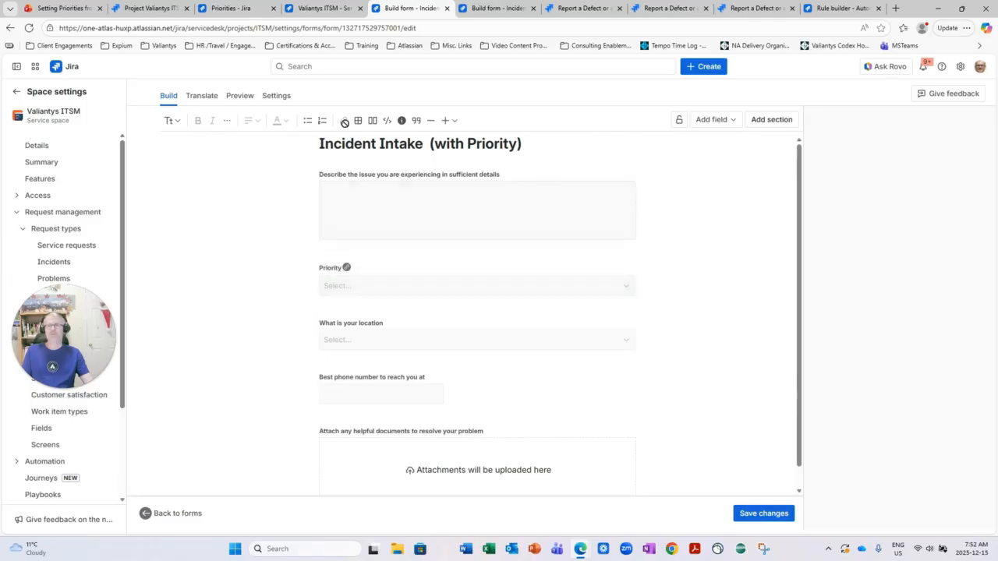
pyautogui.click(239, 97)
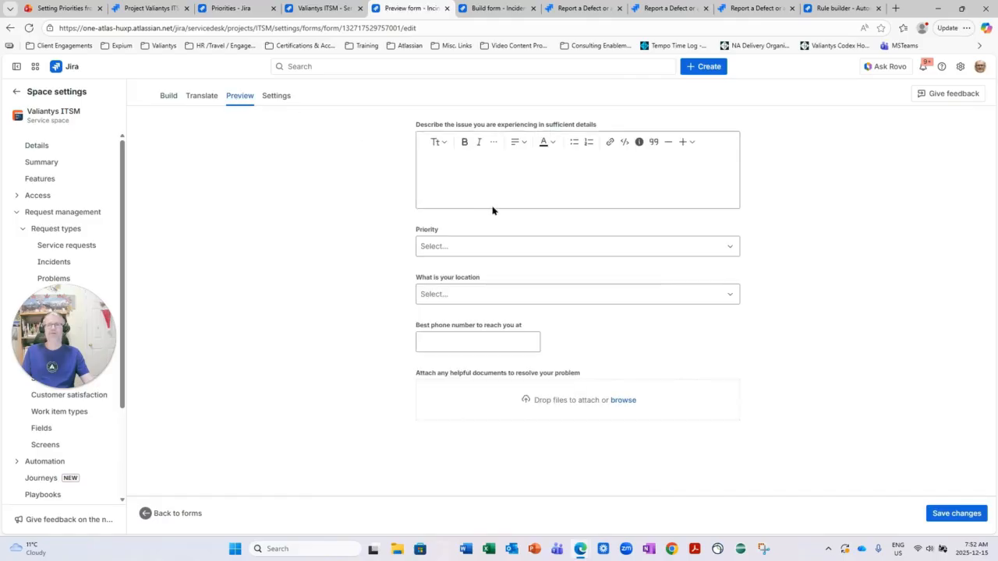
pyautogui.click(429, 245)
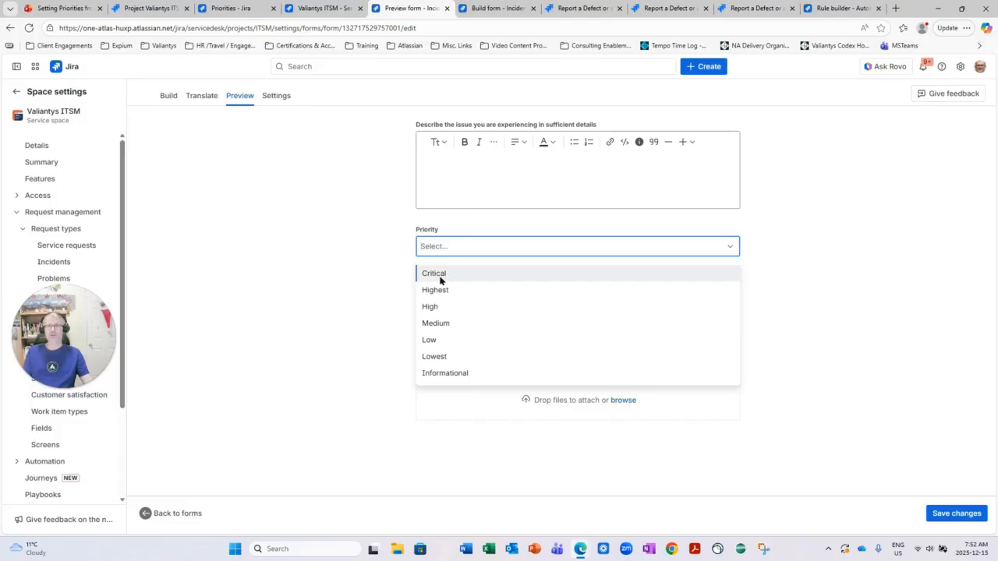
# Preview the Incident Intake (with Urgency & Impact) form and examine the Urgency and Impact options, keeping Urgency at Medium
pyautogui.click(485, 10)
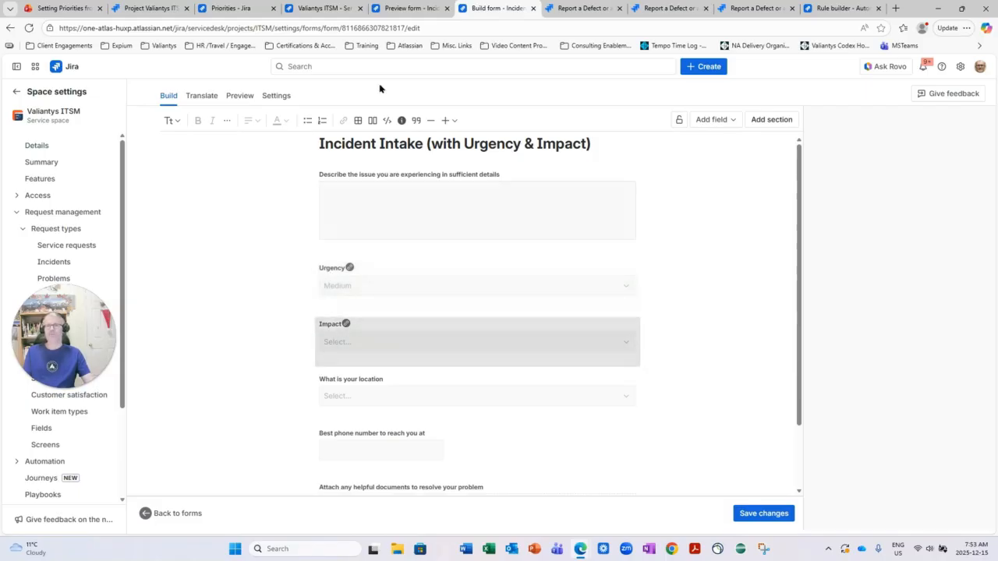
pyautogui.click(241, 97)
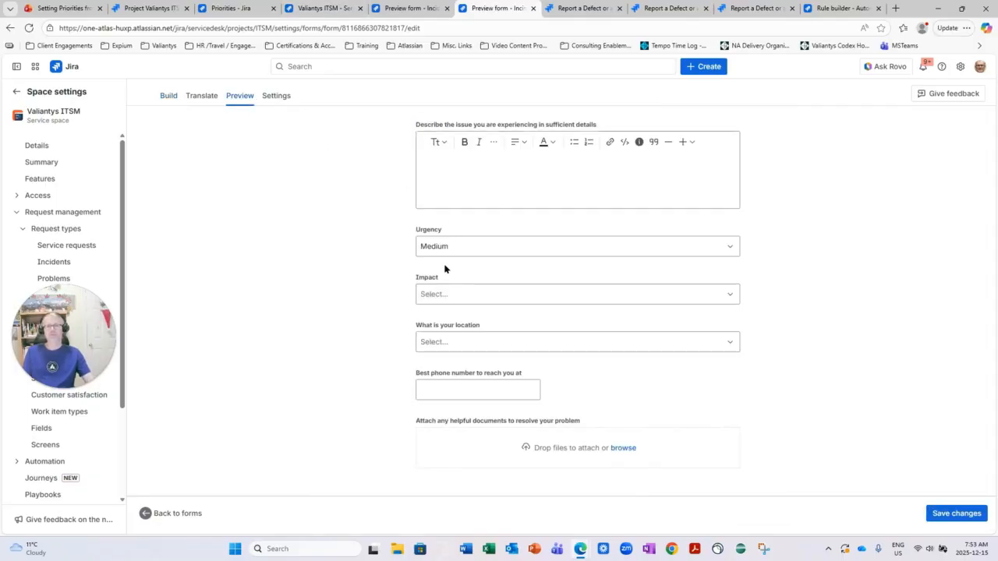
pyautogui.click(432, 244)
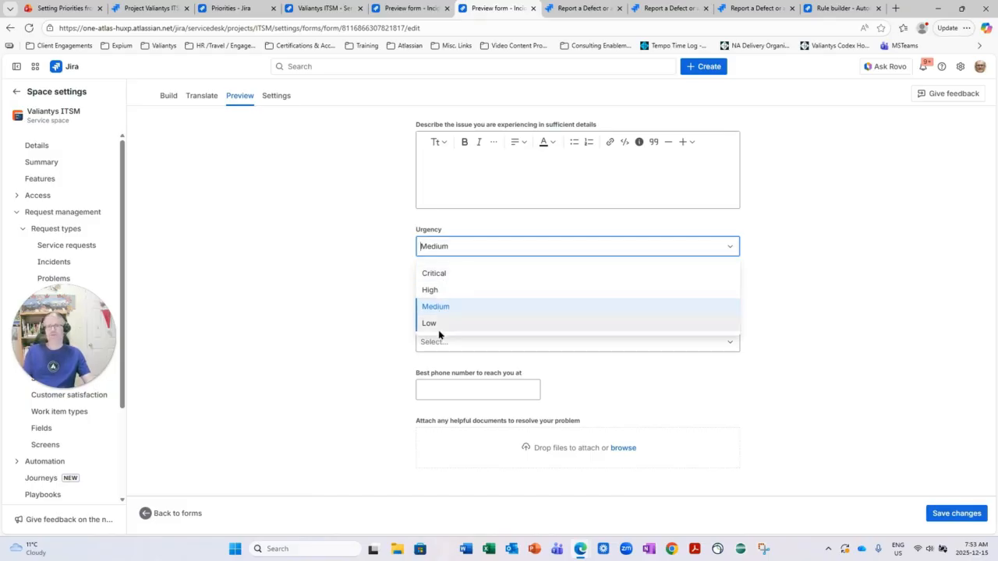
pyautogui.click(436, 305)
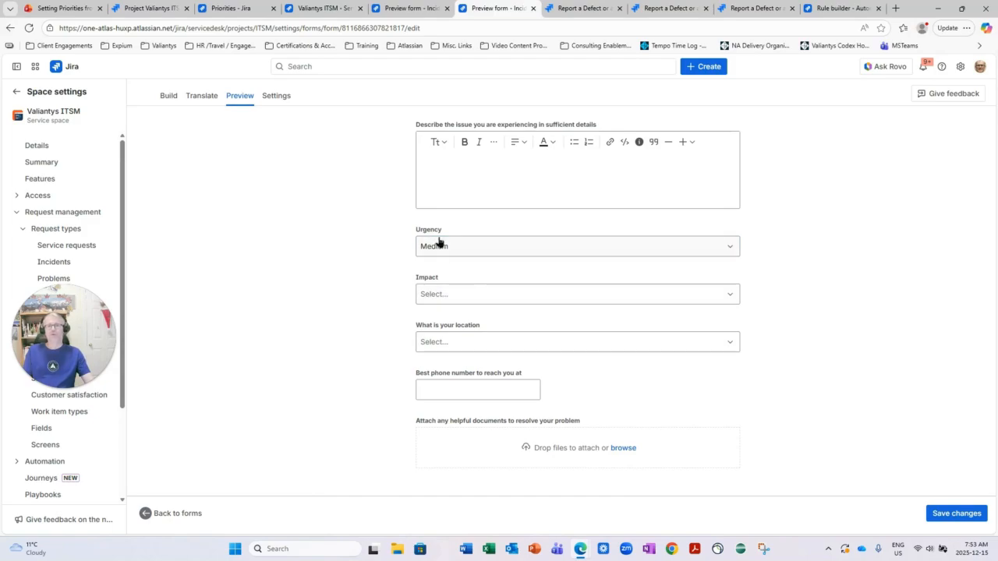
pyautogui.click(434, 294)
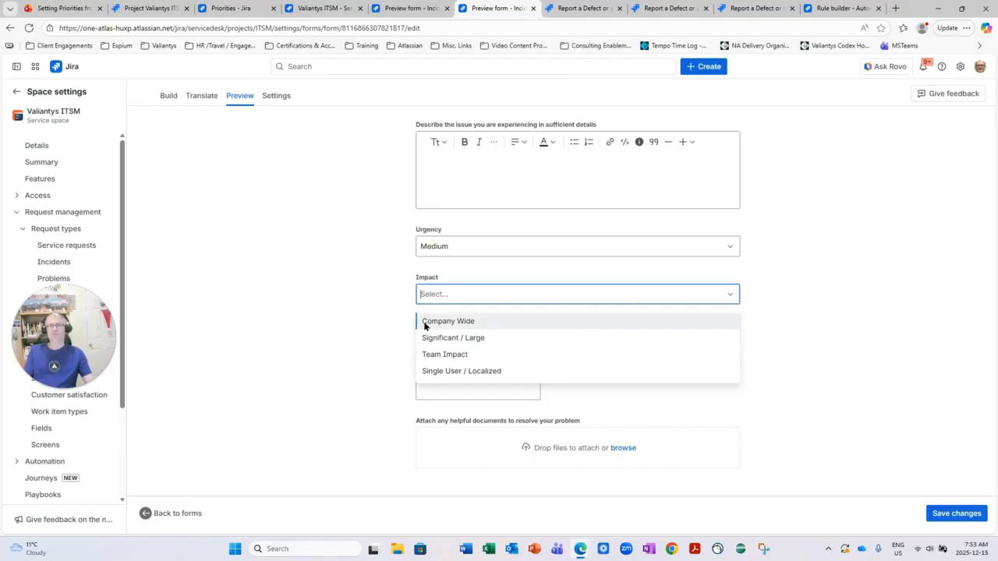
pyautogui.click(328, 220)
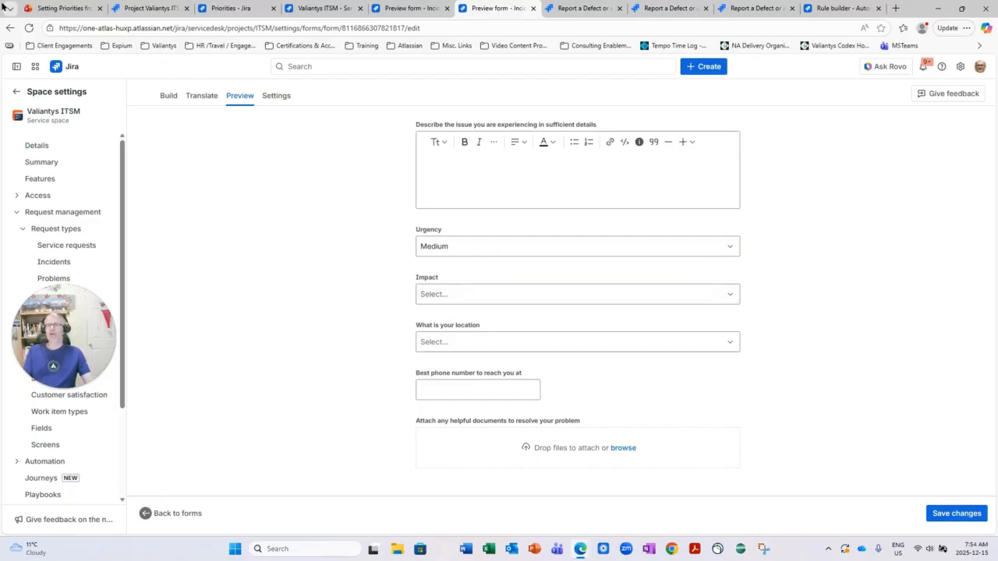
# Switch to the Setting Priorities presentation and advance to the slide defining Urgency and Impact in ITSM
pyautogui.click(51, 9)
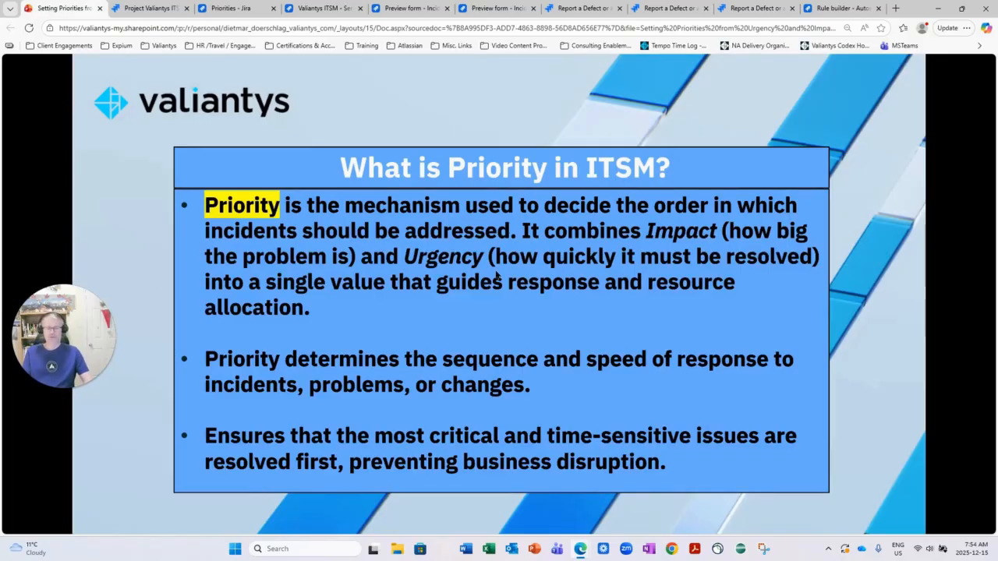
pyautogui.press('Right')
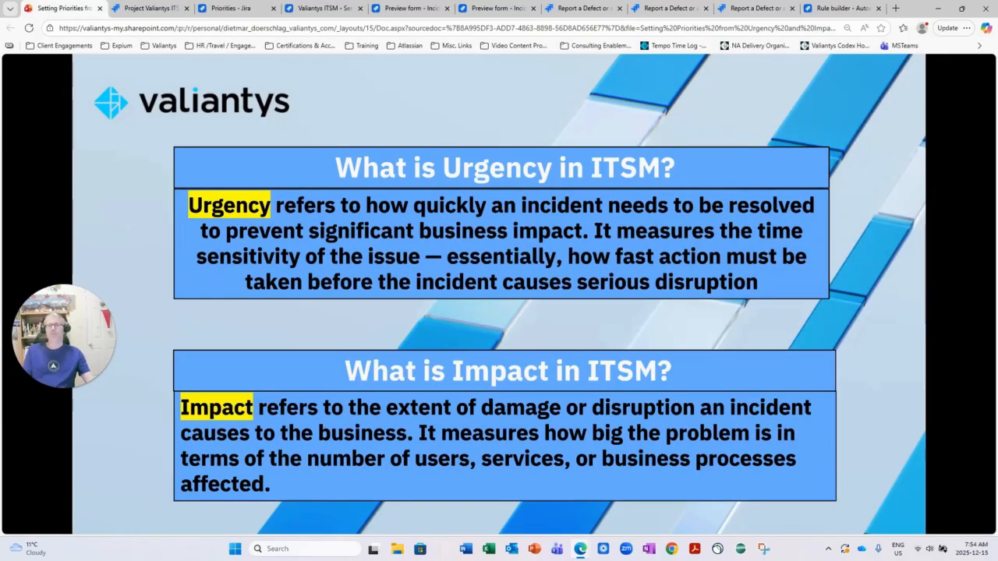
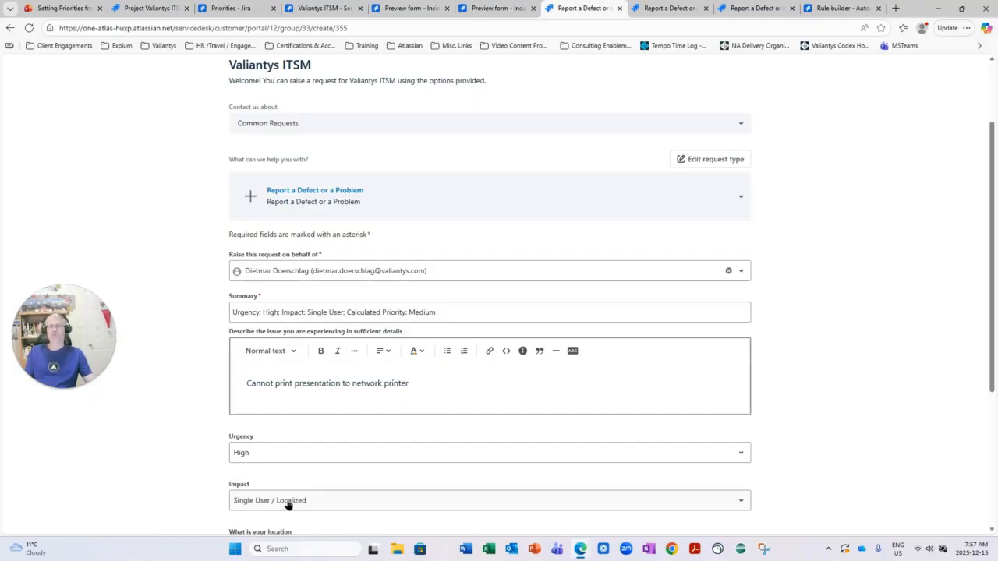
# Check the Urgency / Impact matrix slide, and submit the prepared defect report with High urgency and Single User / Localized impact
pyautogui.moveTo(83, 10)
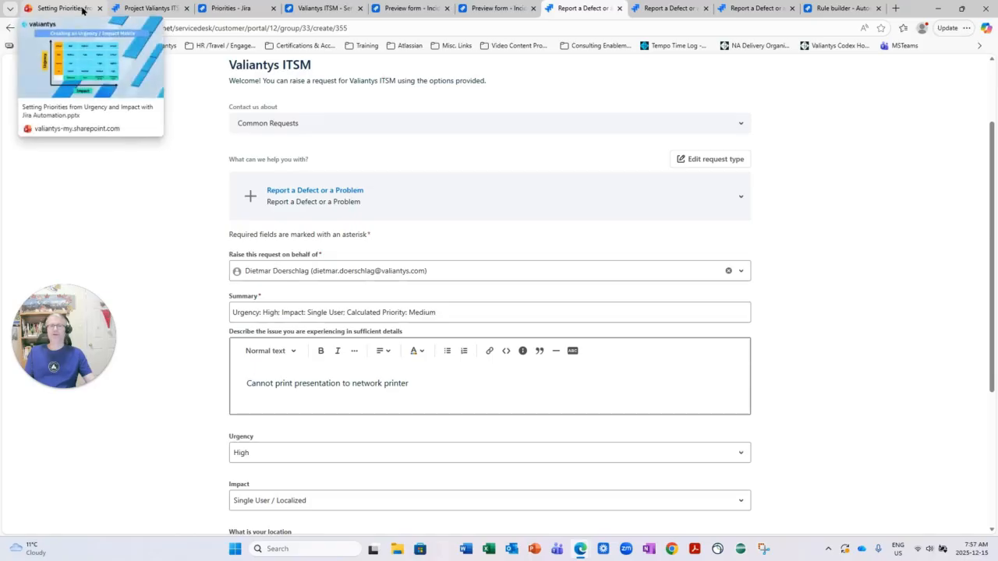
pyautogui.click(78, 9)
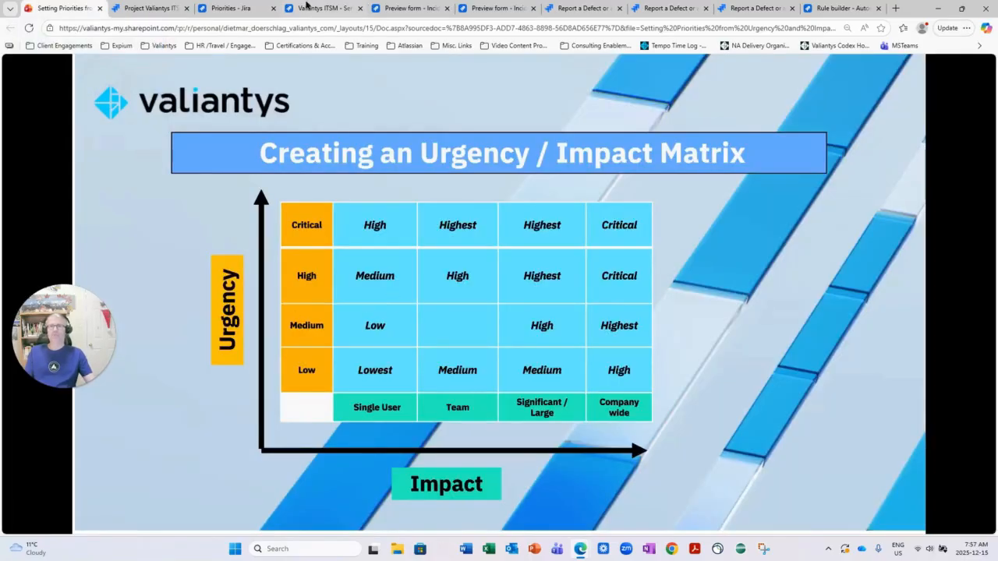
pyautogui.click(568, 11)
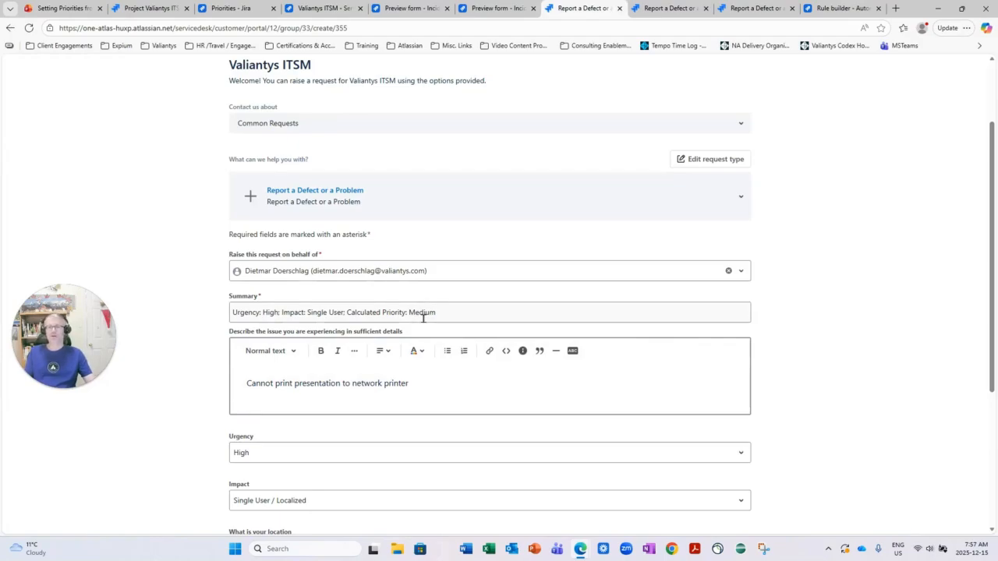
pyautogui.scroll(-3, 424, 318)
pyautogui.click(242, 473)
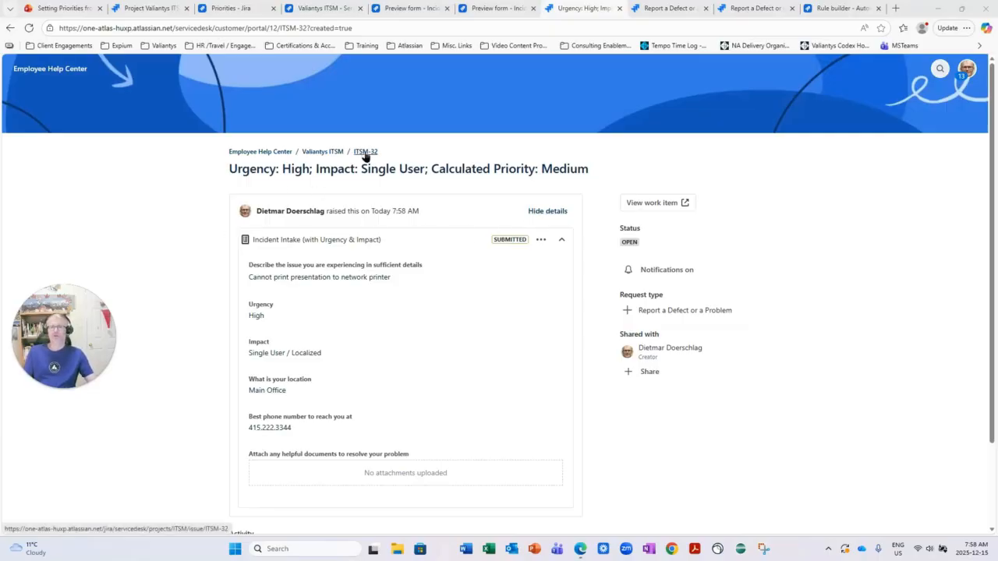
# Open the submitted High-urgency, single-user request as a Jira work item in a new tab and check its SLAs and priority
pyautogui.rightClick(365, 155)
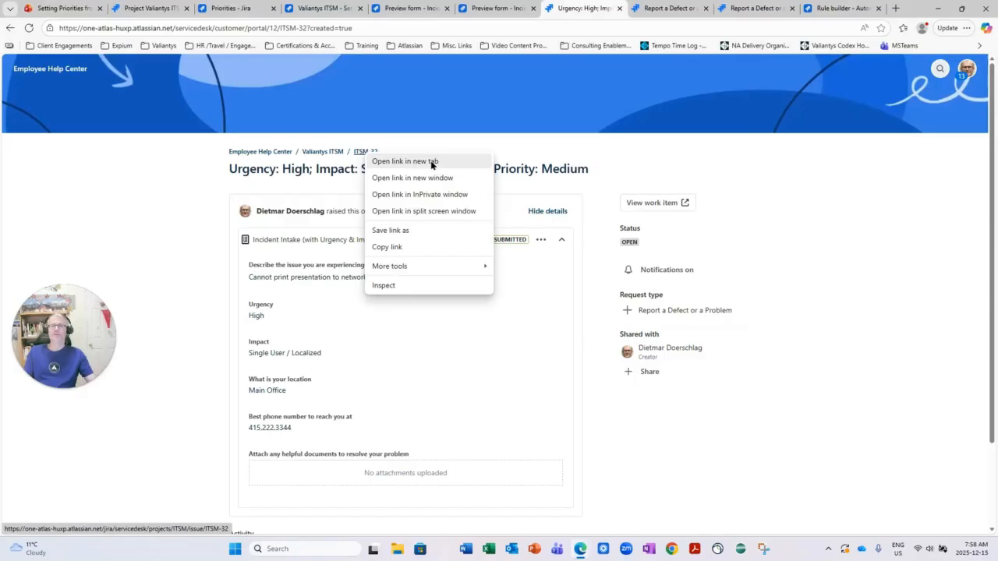
pyautogui.click(431, 161)
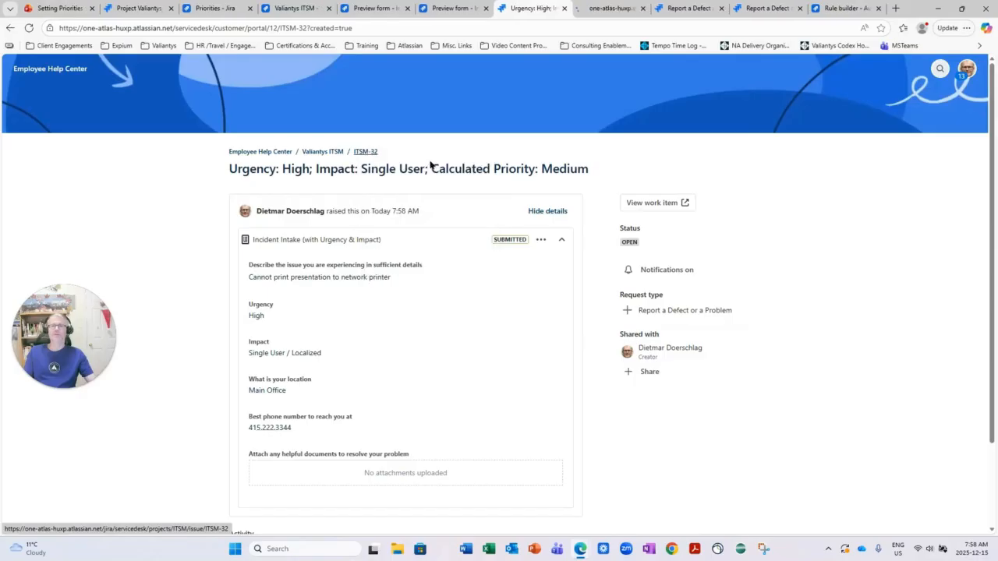
pyautogui.click(608, 11)
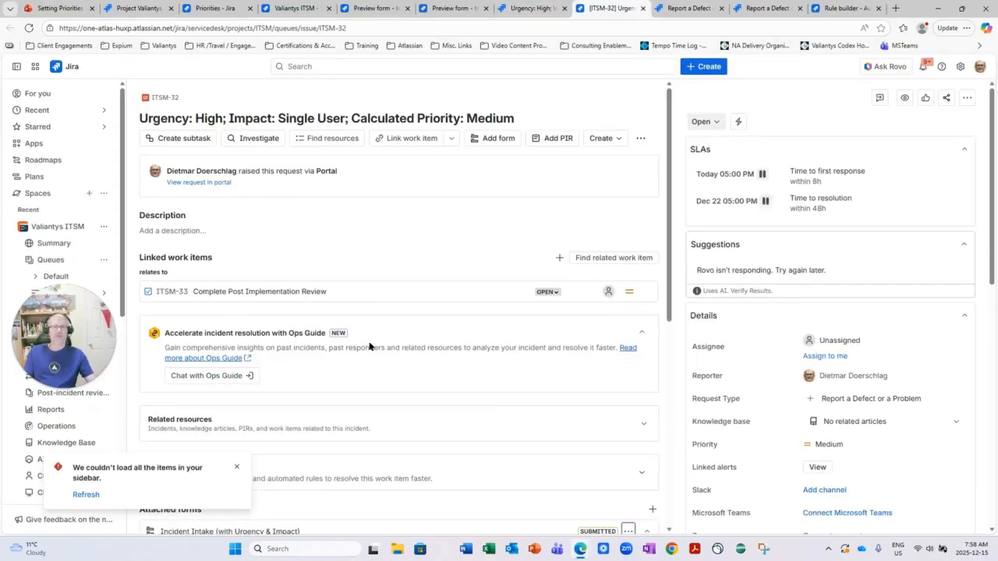
pyautogui.click(236, 468)
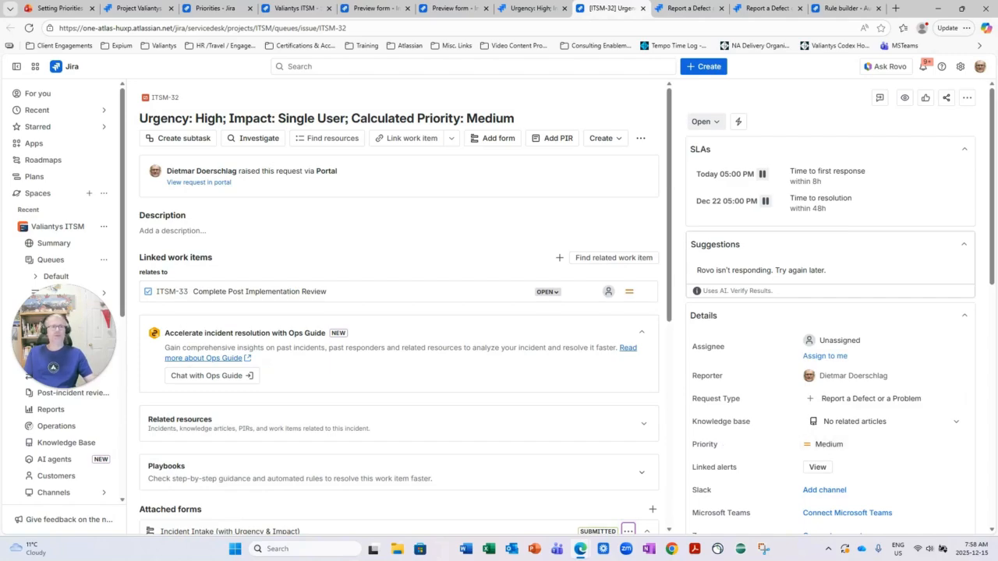
pyautogui.hotkey('ctrl', '1')
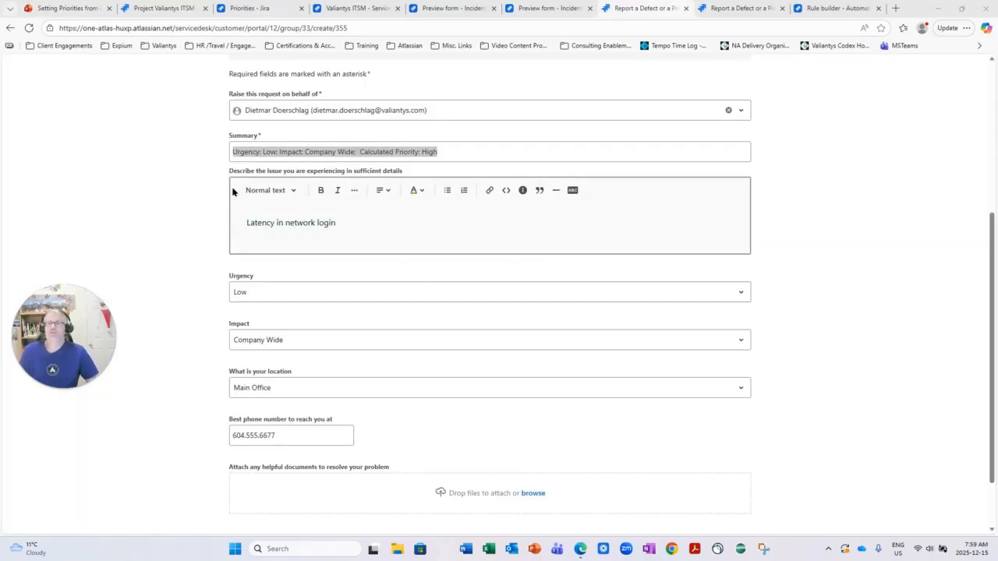
# Review the "Latency in network login" report with Low urgency and Company Wide impact, and submit it
pyautogui.click(267, 150)
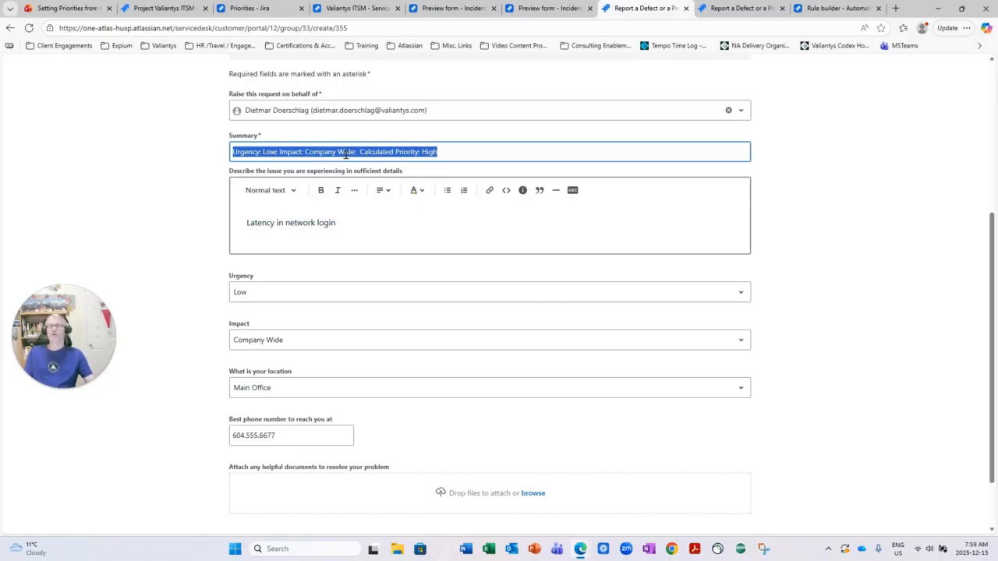
pyautogui.scroll(2, 364, 280)
pyautogui.scroll(-1, 382, 290)
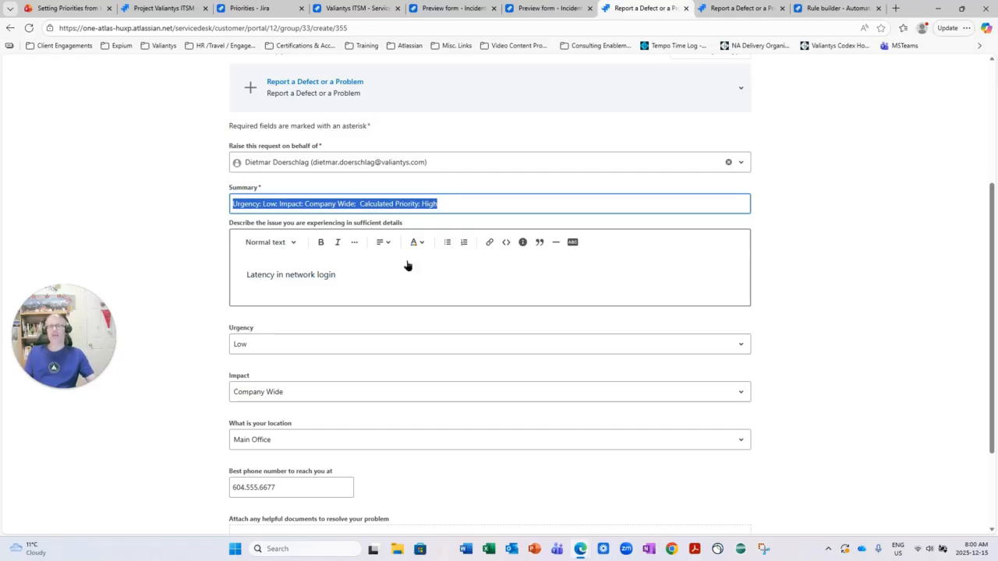
pyautogui.scroll(-3, 375, 350)
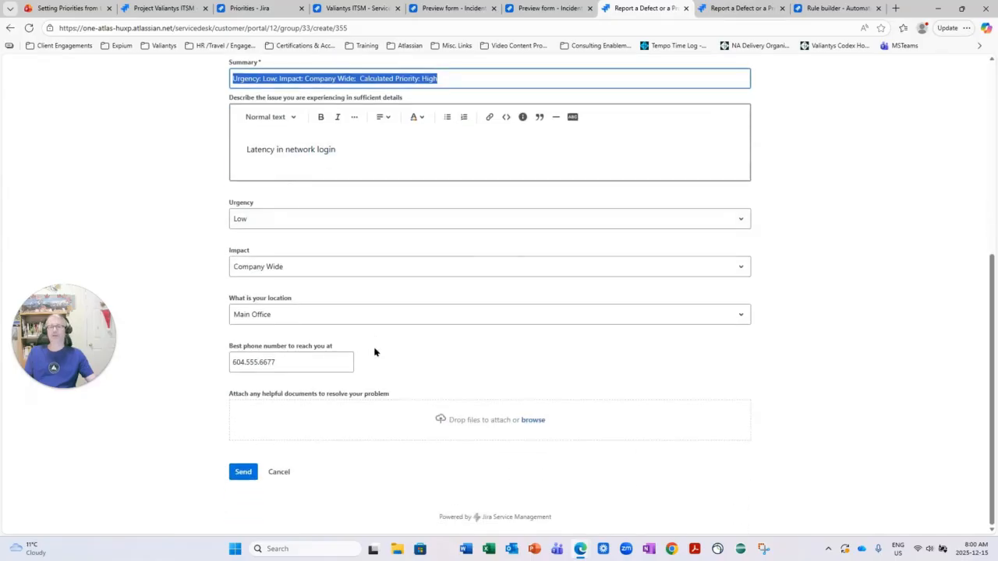
pyautogui.click(255, 472)
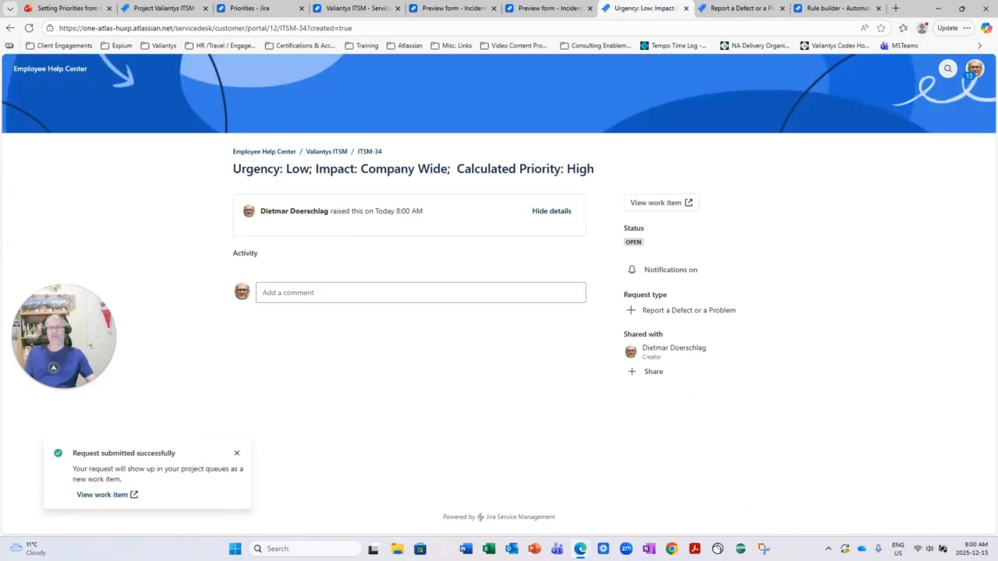
# Check the SLAs and priority on the Low-urgency, Company Wide request's work item in a new tab, and close both of its tabs
pyautogui.rightClick(366, 153)
pyautogui.click(404, 160)
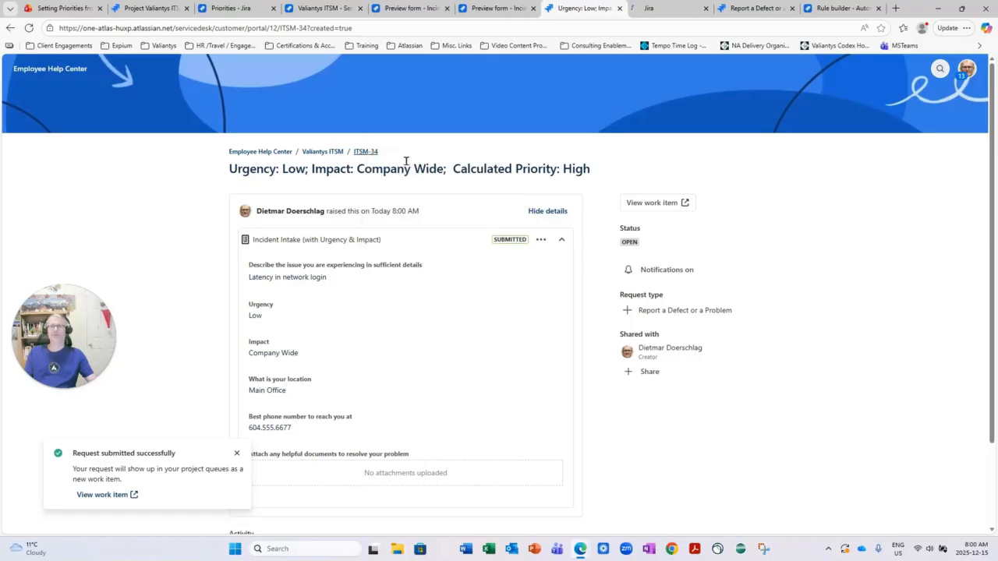
pyautogui.click(660, 9)
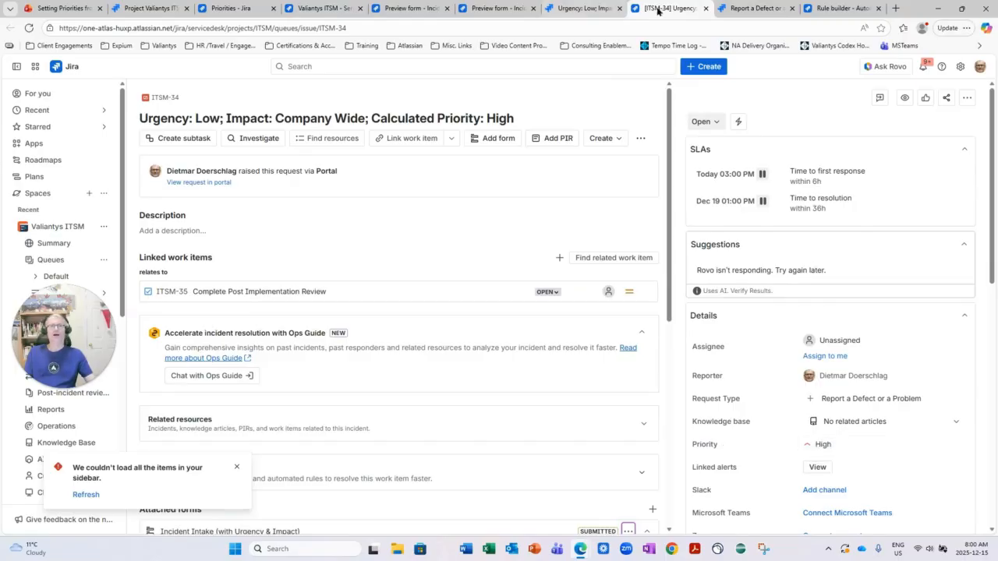
pyautogui.click(706, 9)
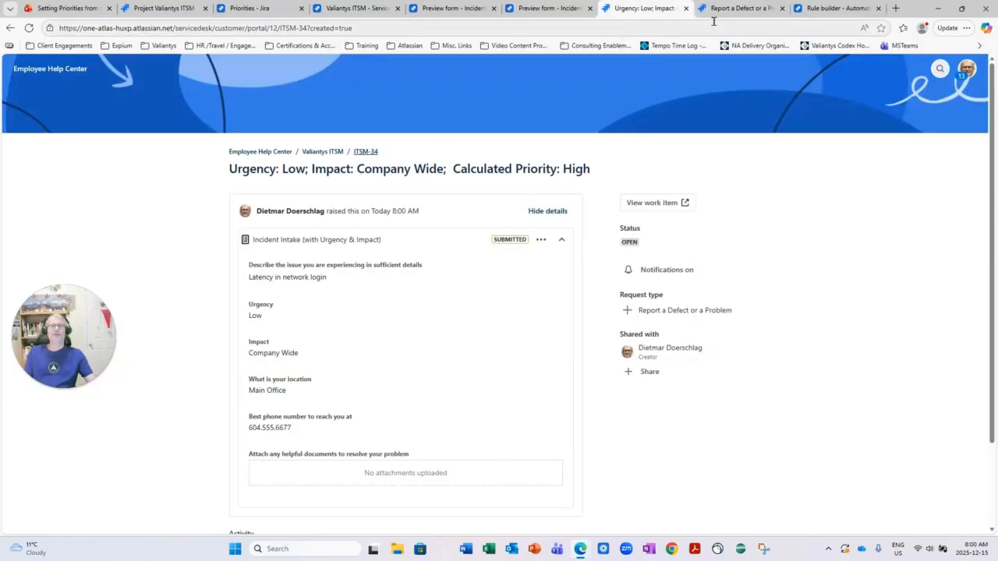
pyautogui.click(686, 9)
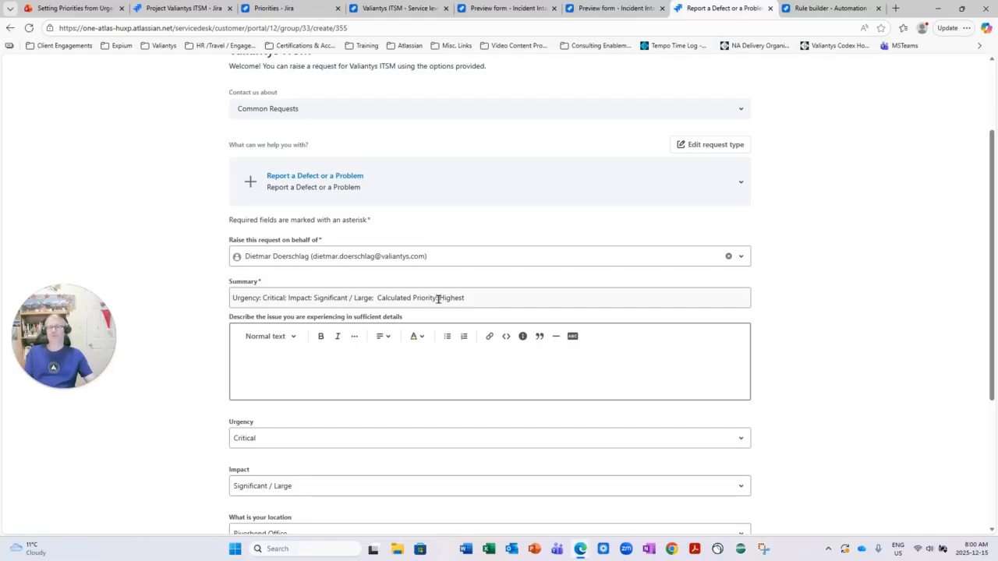
# Submit the prepared defect report with Critical urgency and Significant / Large impact, and open its Jira work item
pyautogui.scroll(-2, 292, 483)
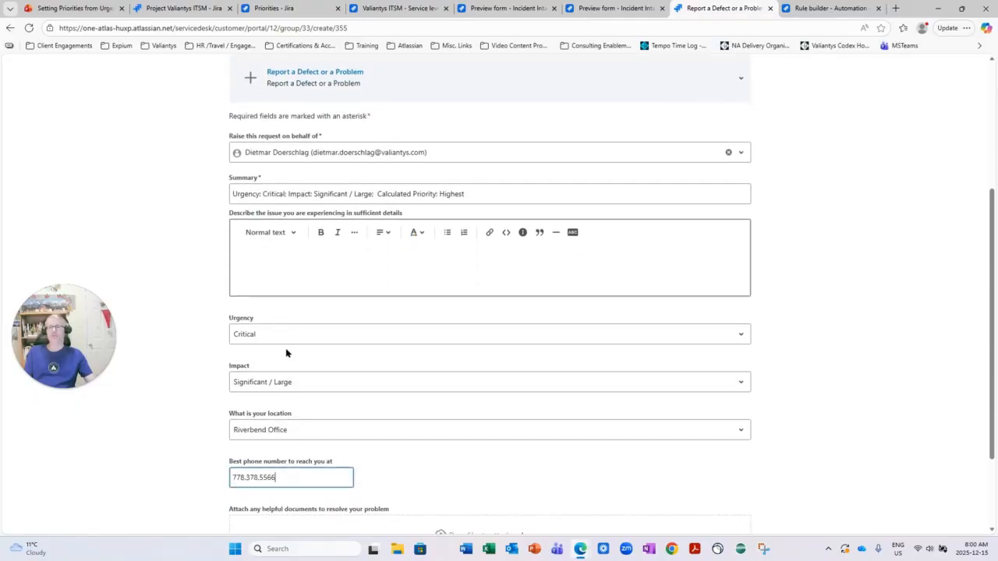
pyautogui.scroll(-2, 288, 466)
pyautogui.click(252, 485)
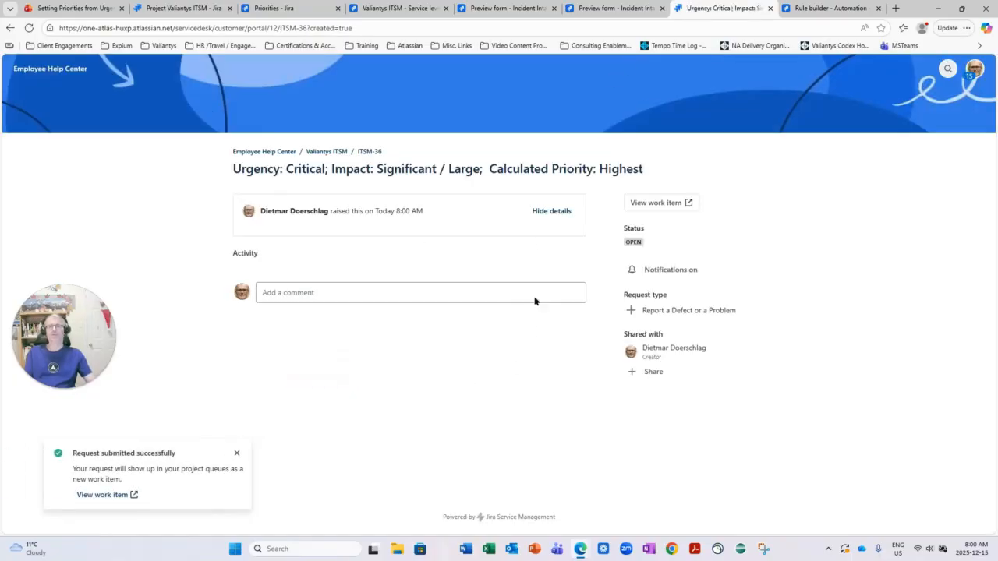
pyautogui.click(367, 151)
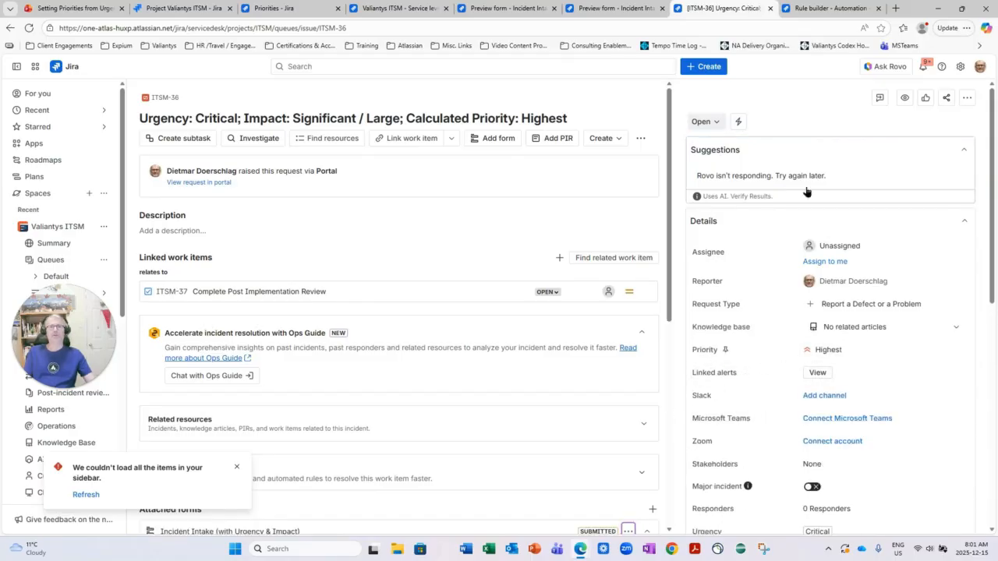
# Reload the Incident Priority Matrix automation rule's audit log to see its latest runs, and open the rule details
pyautogui.click(820, 8)
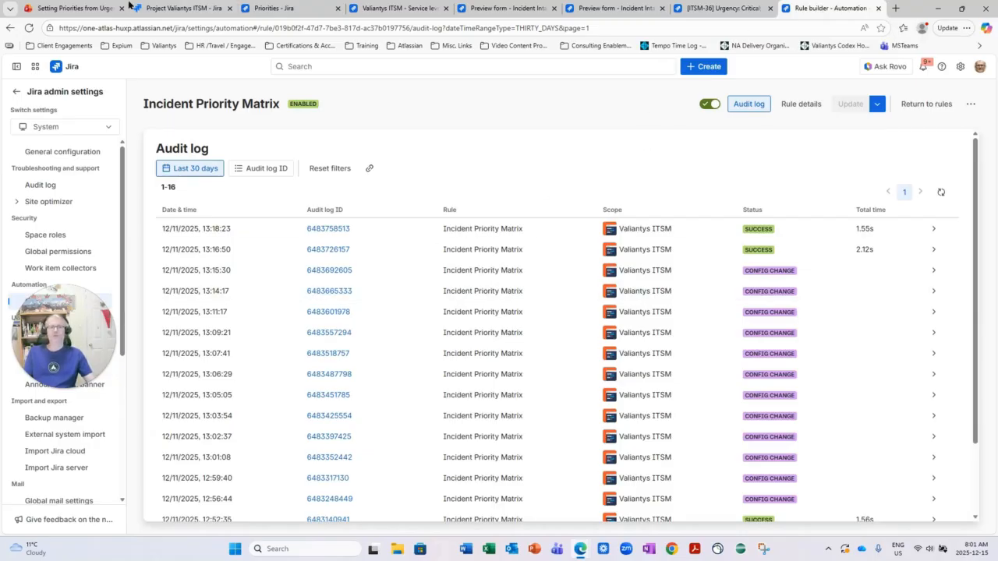
pyautogui.click(30, 28)
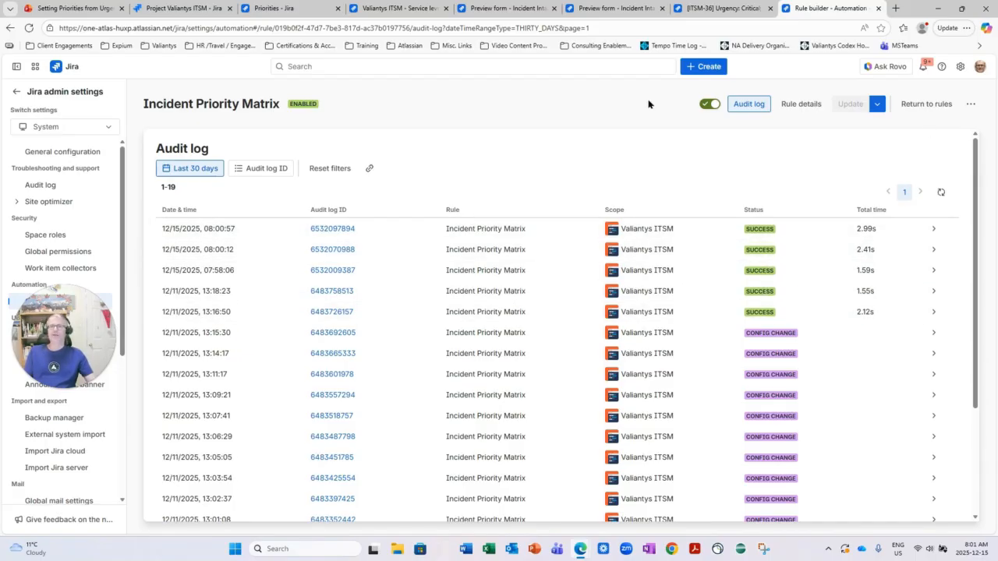
pyautogui.click(795, 109)
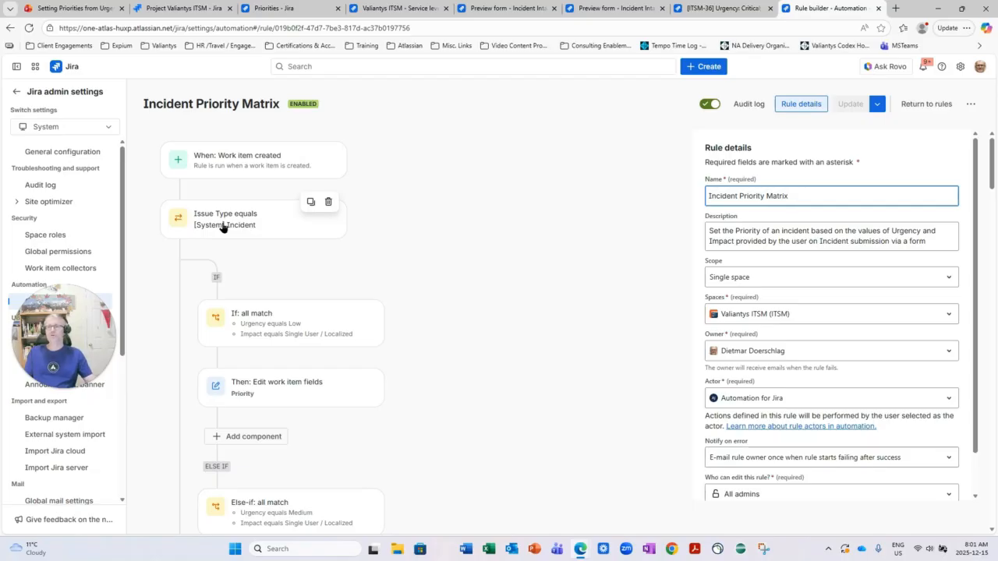
# Examine the rule's Low and Medium urgency branches for Single User / Localized impact and the Priority each one sets
pyautogui.scroll(-1, 222, 227)
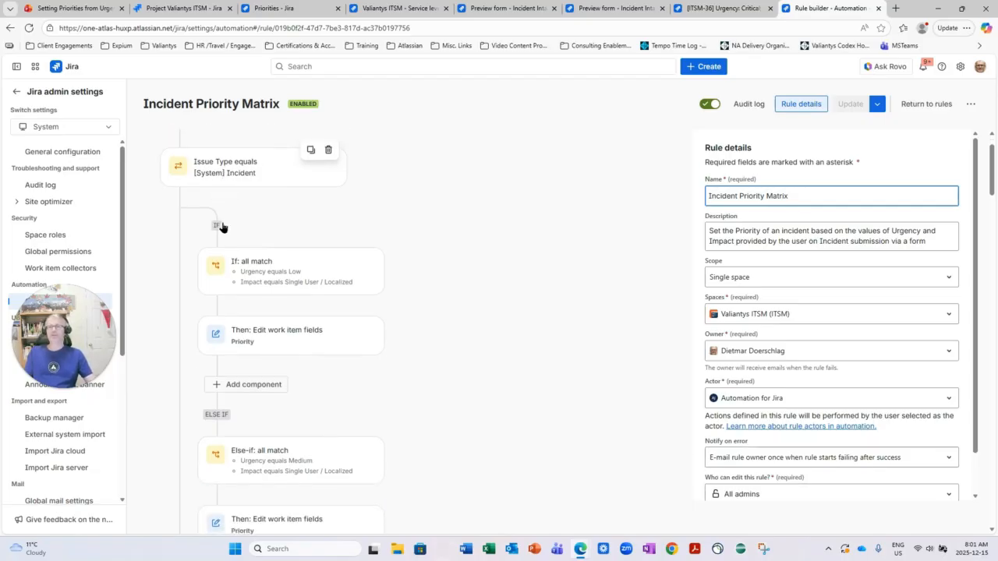
pyautogui.click(265, 281)
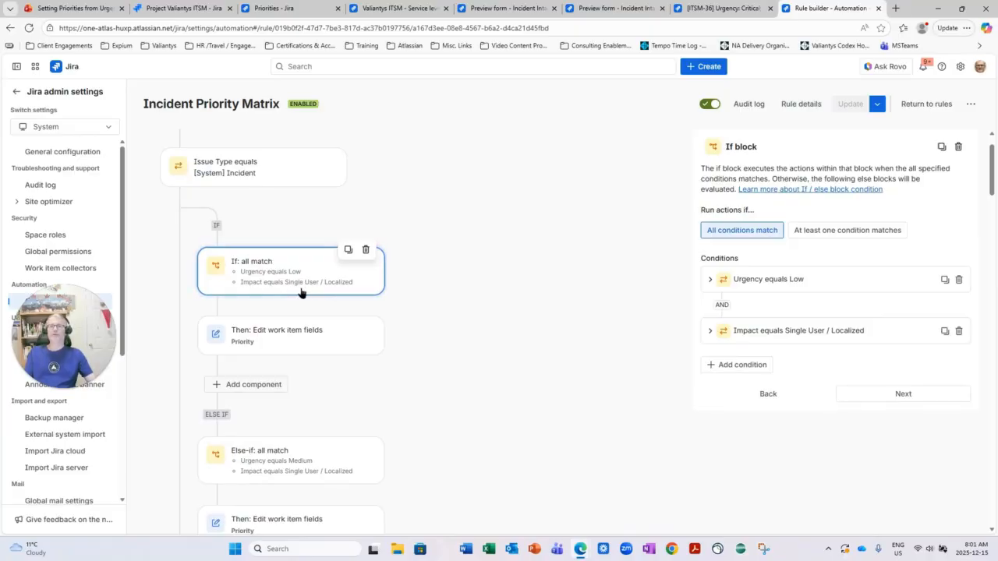
pyautogui.click(249, 341)
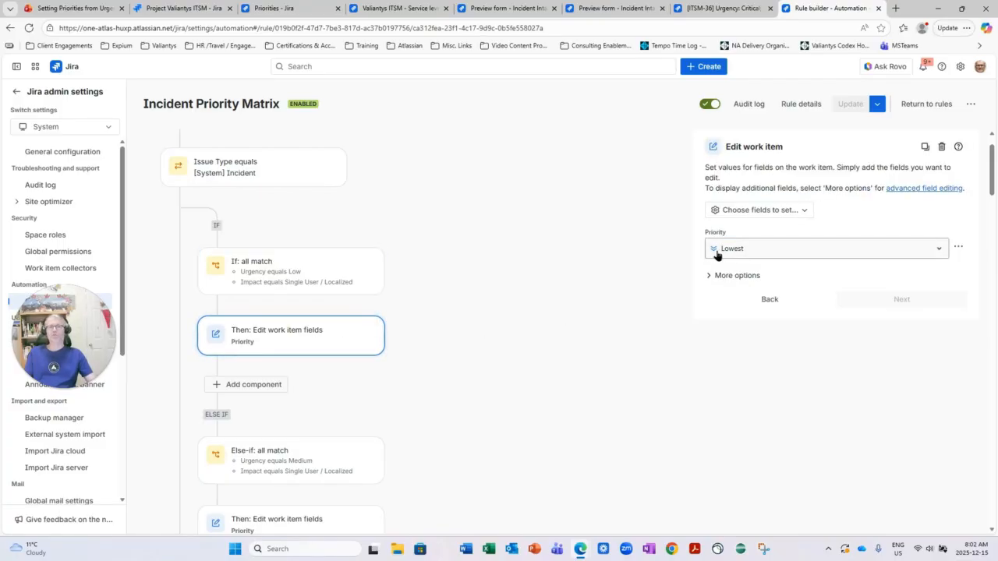
pyautogui.scroll(-1, 226, 374)
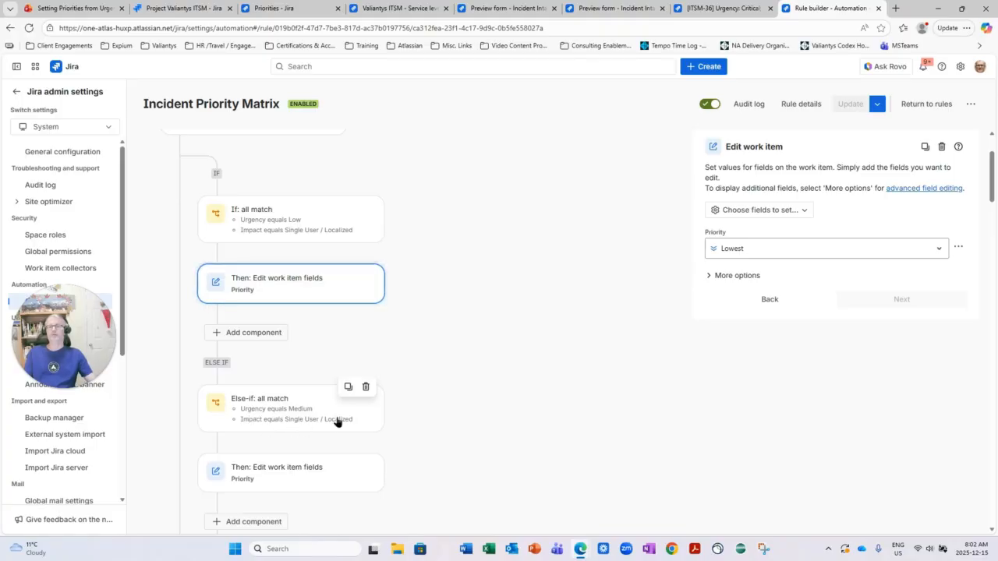
pyautogui.scroll(-1, 337, 421)
pyautogui.click(243, 426)
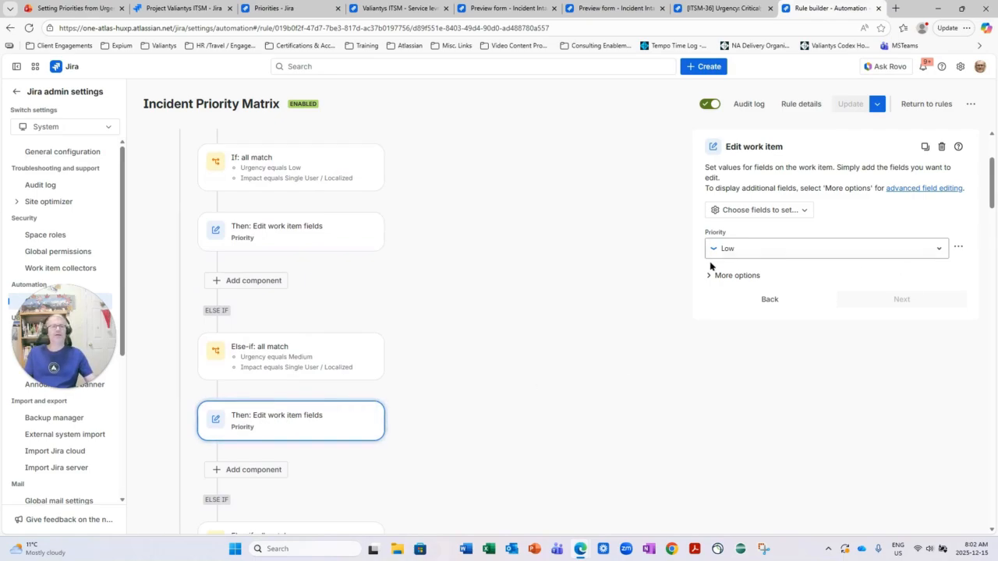
# Compare the rule's remaining else-if branches for each Urgency and Impact combination with the matrix slide
pyautogui.scroll(-3, 253, 265)
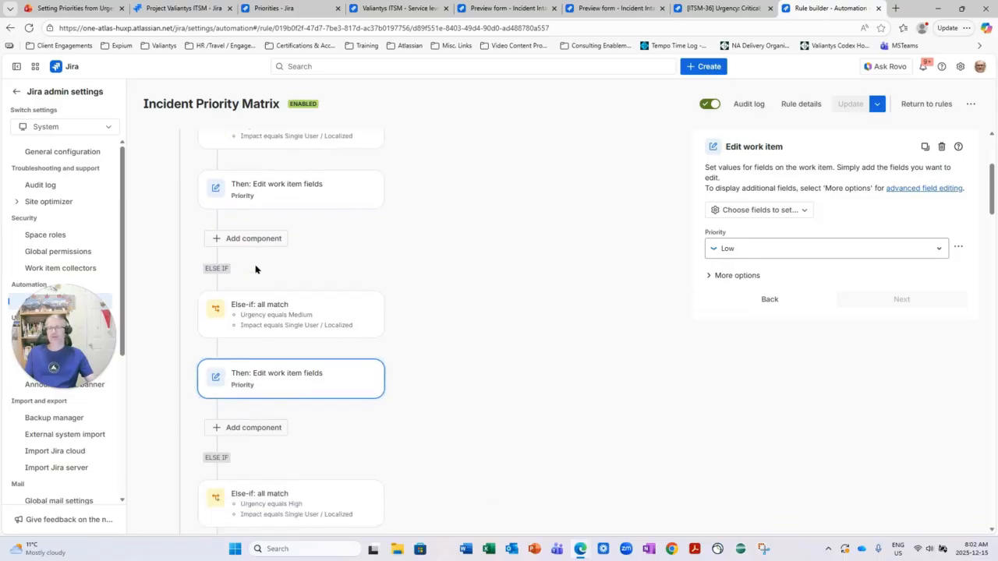
pyautogui.scroll(-5, 254, 269)
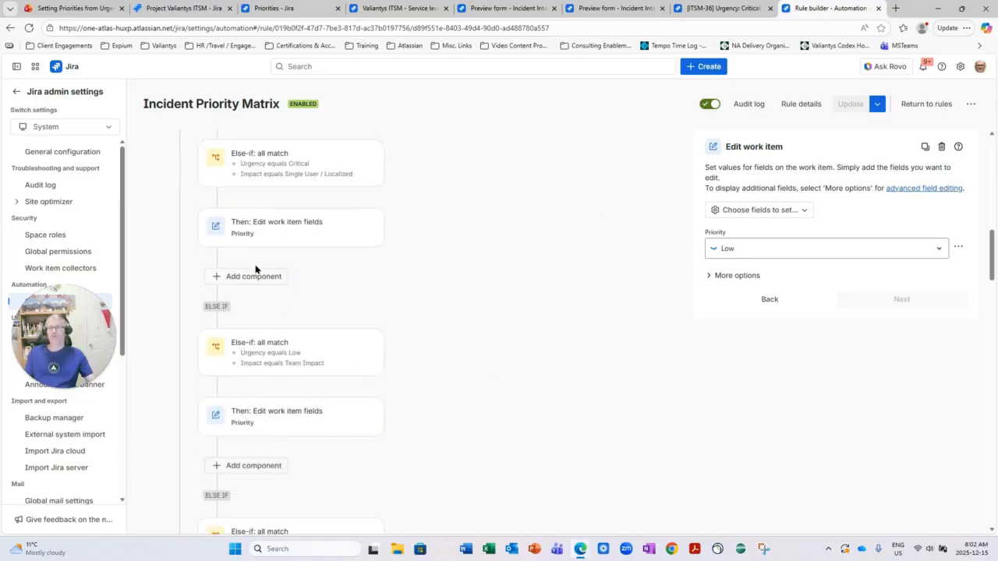
pyautogui.click(99, 10)
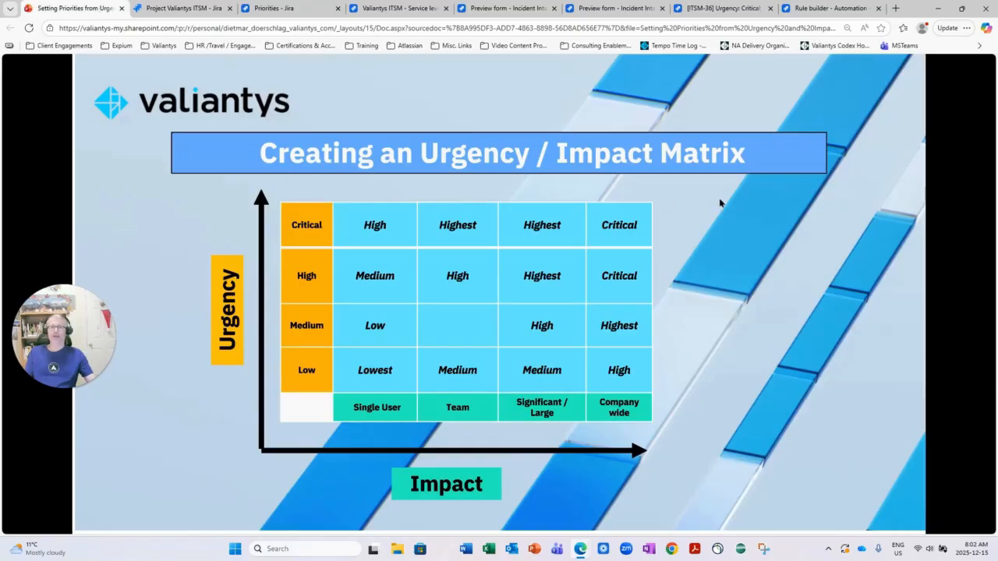
pyautogui.click(811, 9)
pyautogui.scroll(-2, 296, 234)
pyautogui.scroll(-8, 297, 247)
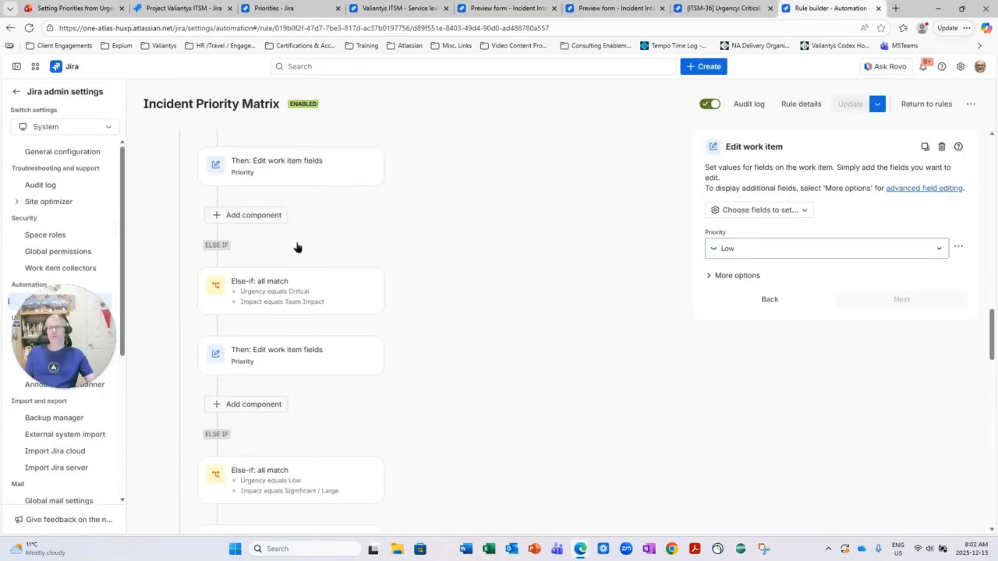
pyautogui.scroll(-10, 295, 248)
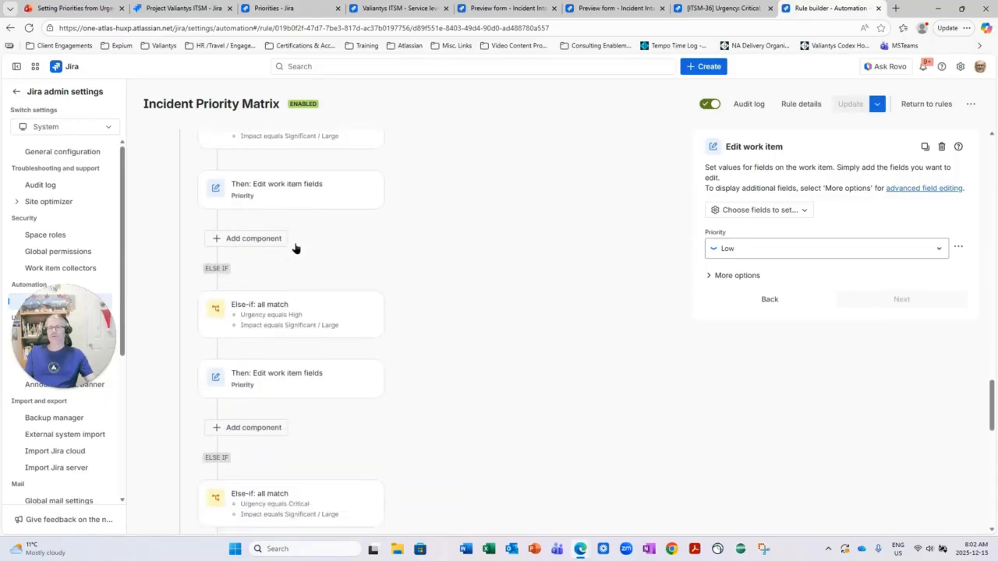
pyautogui.scroll(-5, 294, 258)
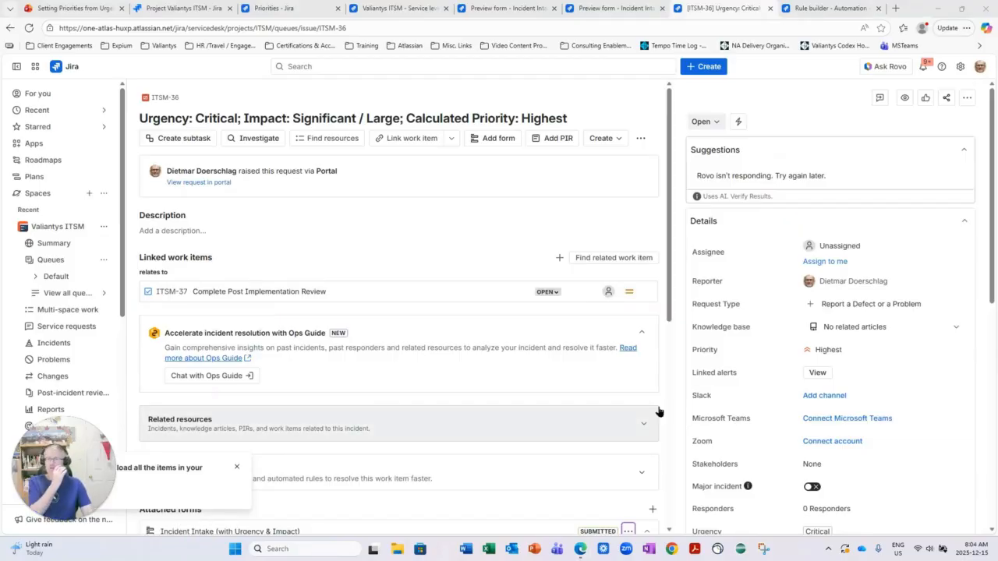
# Dismiss the sidebar loading notice and assign the Critical-urgency, Significant / Large incident to yourself
pyautogui.click(237, 469)
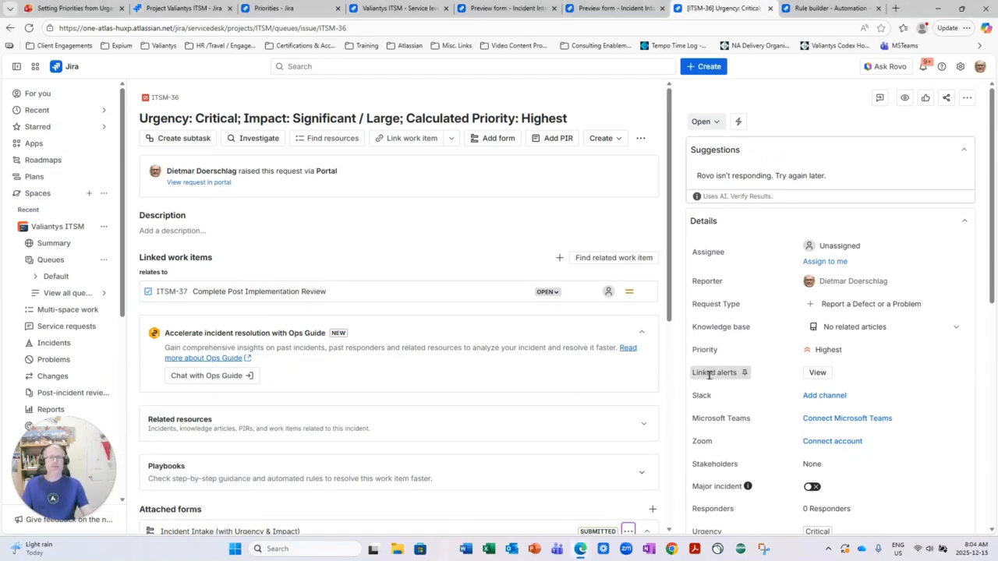
pyautogui.click(825, 263)
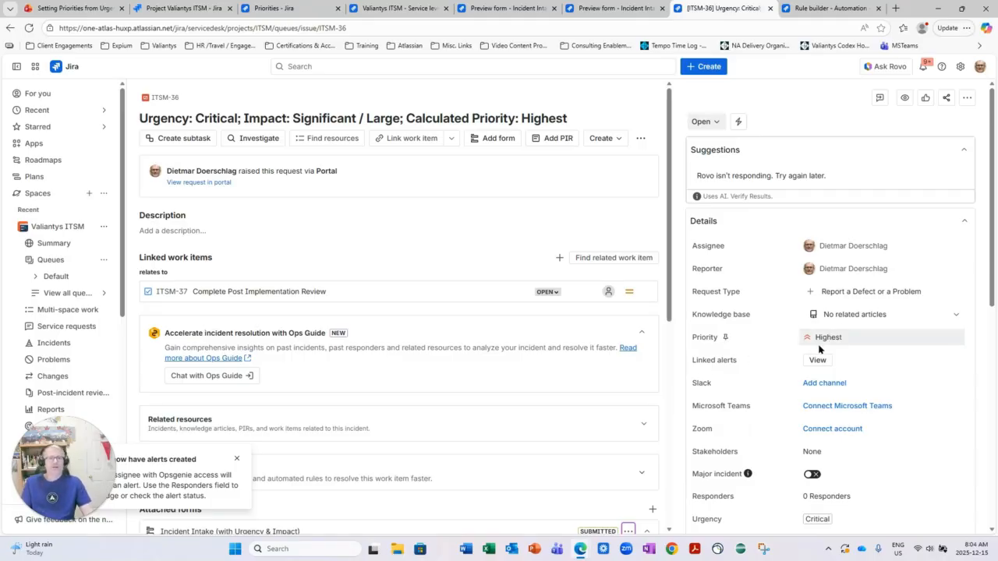
# Open the Valiantys ITSM space's SLA settings and expand the Time to resolution goals to view the targets per priority
pyautogui.click(165, 9)
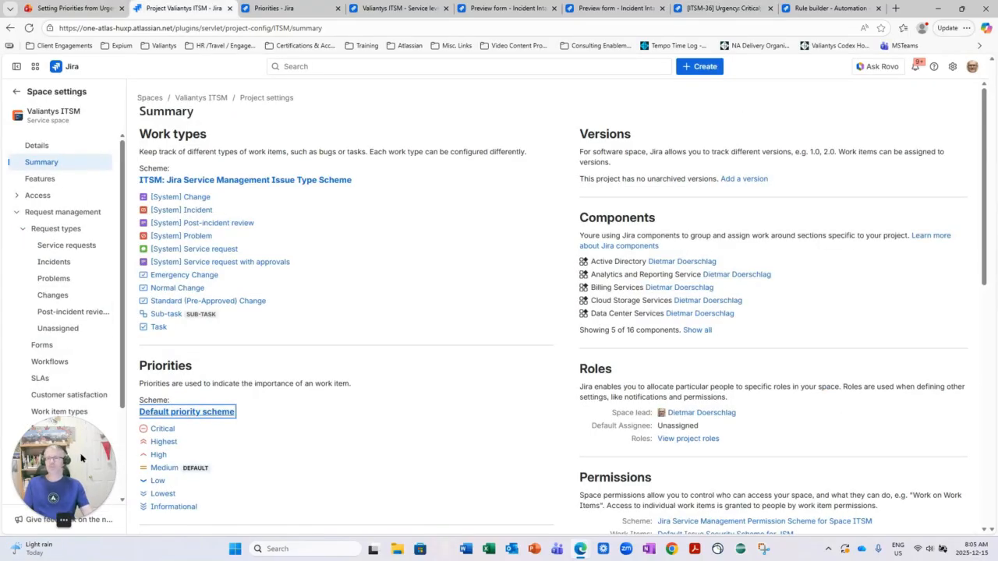
pyautogui.click(62, 388)
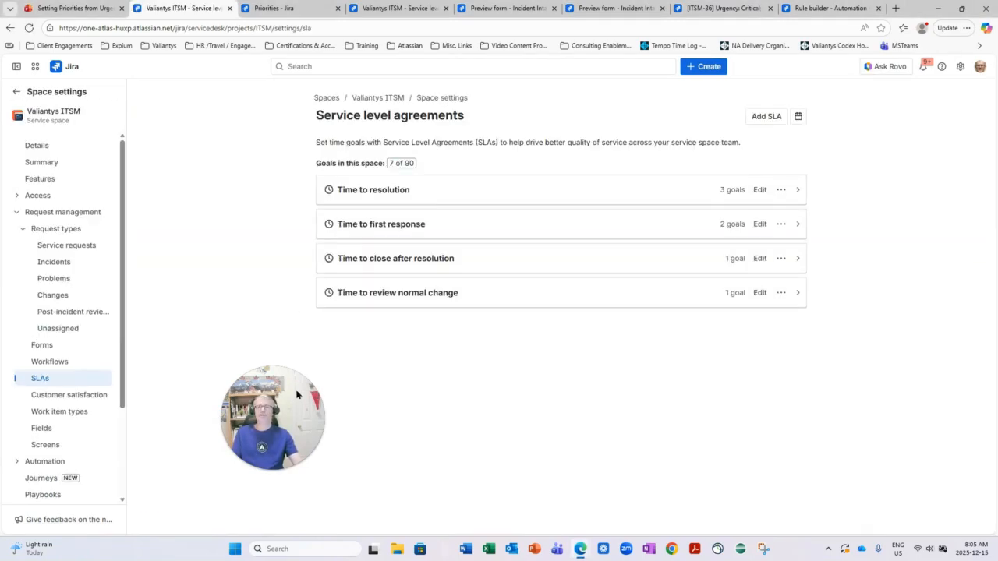
pyautogui.click(798, 189)
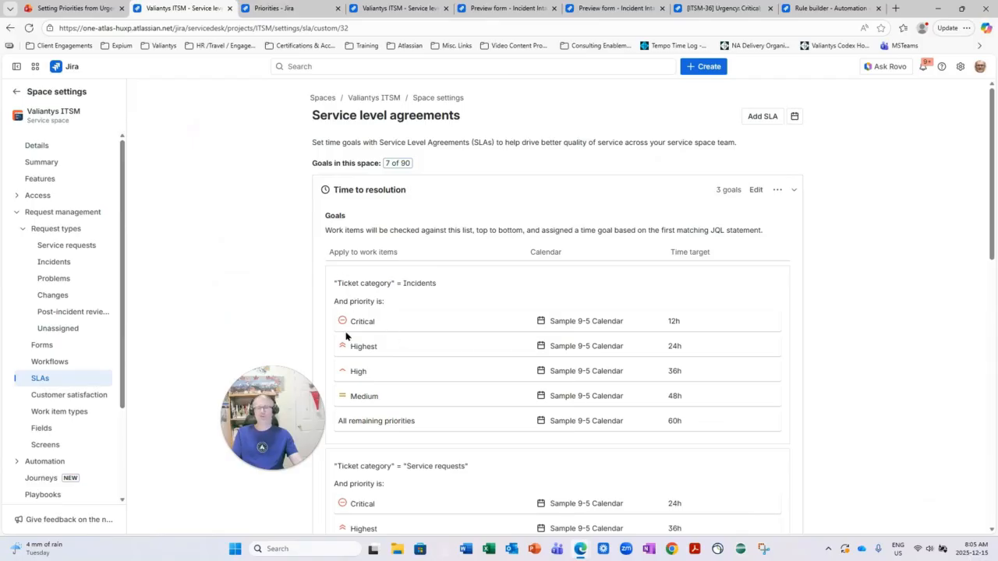
pyautogui.moveTo(253, 385); pyautogui.dragTo(140, 436)
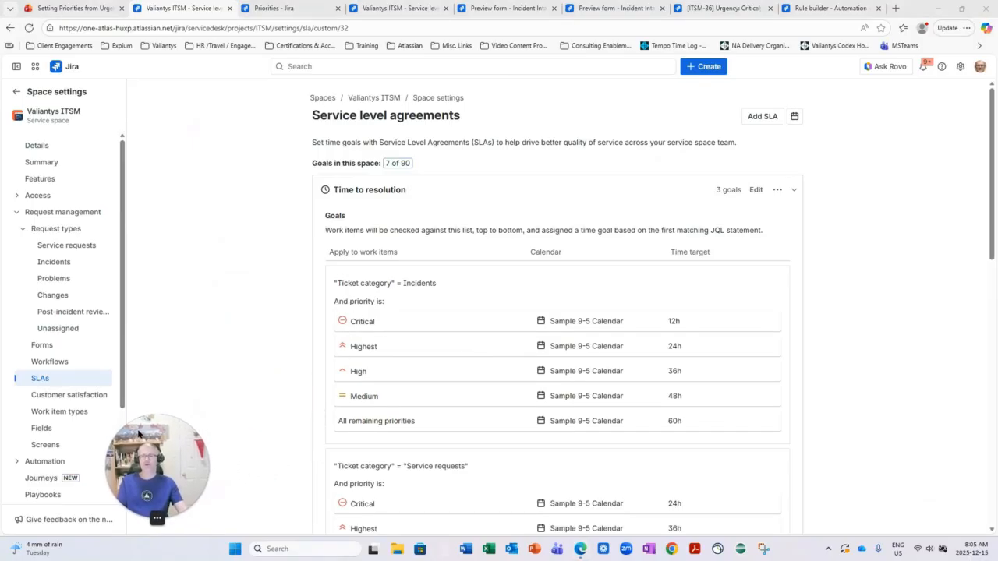